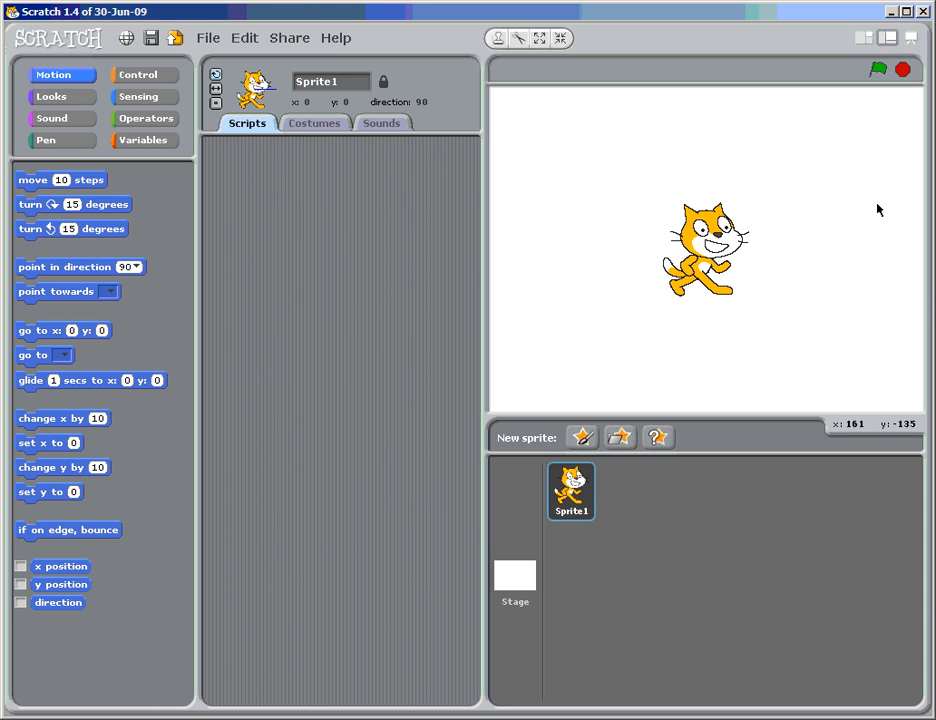
Switch the stage to the small view and return it to the full-size view.
{"action": "left_click", "coordinate": [862, 40]}
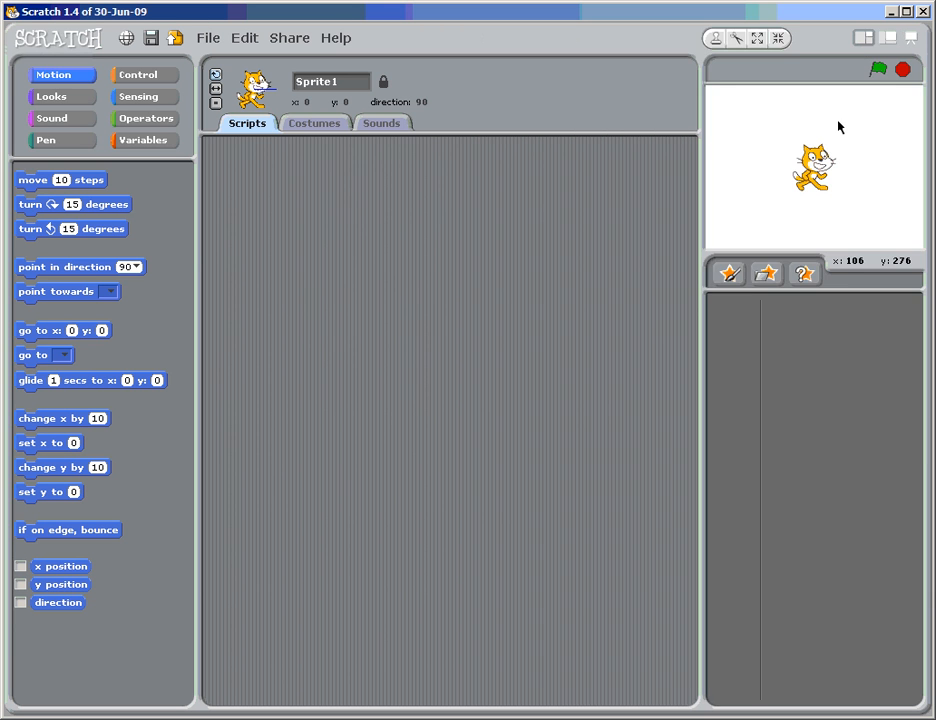
{"action": "left_click", "coordinate": [889, 40]}
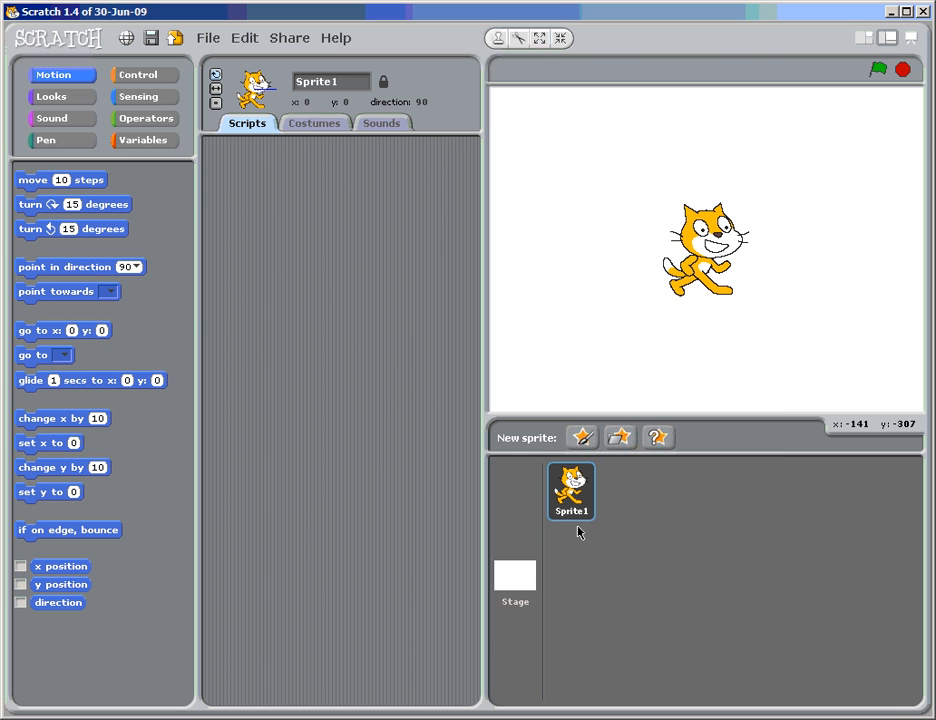
Add the fantasy11 sprite from the Fantasy costumes folder and place it to the left of the cat at about x -150, y 10.
{"action": "left_click", "coordinate": [620, 437]}
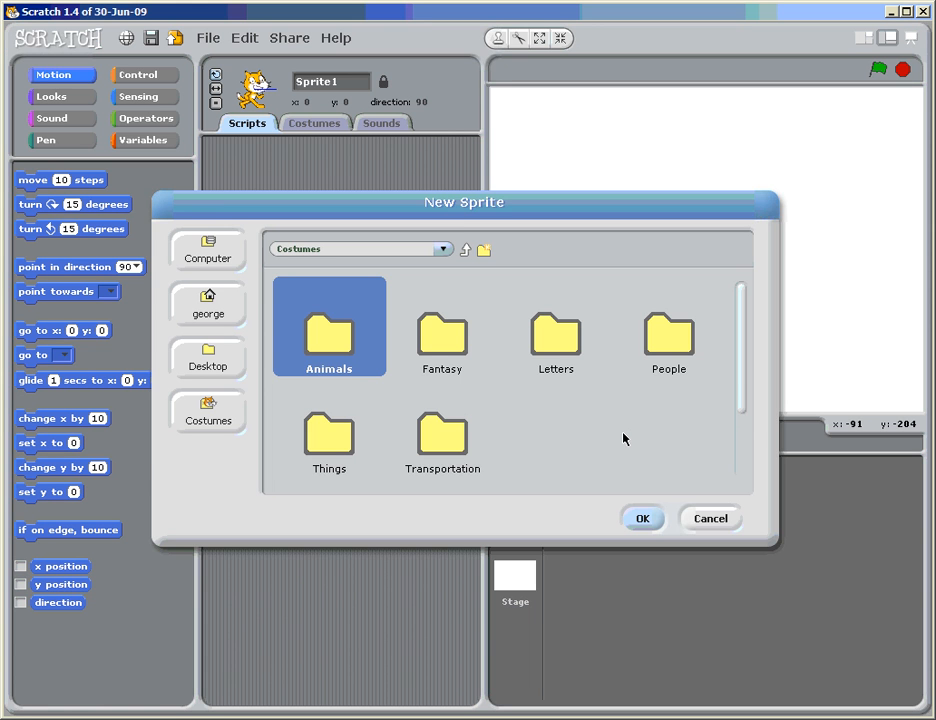
{"action": "double_click", "coordinate": [464, 366]}
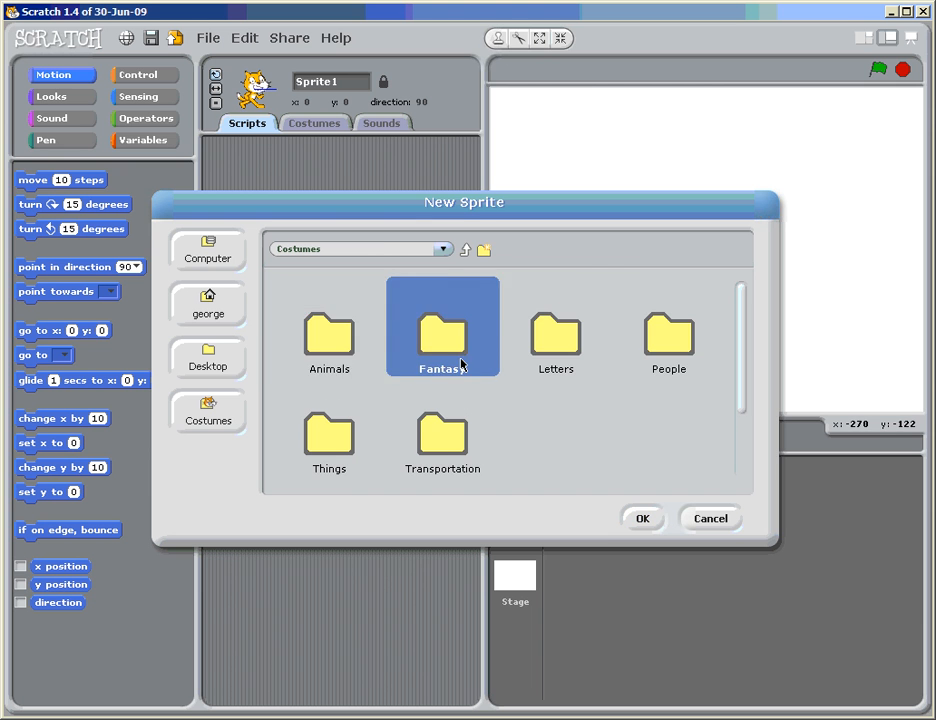
{"action": "key", "text": "Right"}
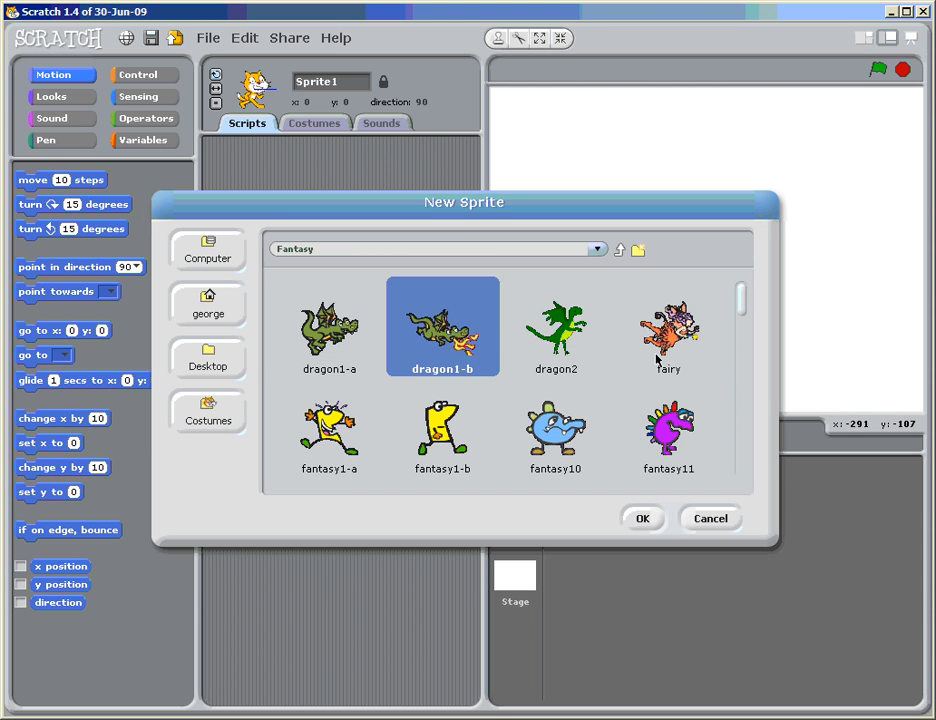
{"action": "key", "text": "Right"}
{"action": "key", "text": "Down"}
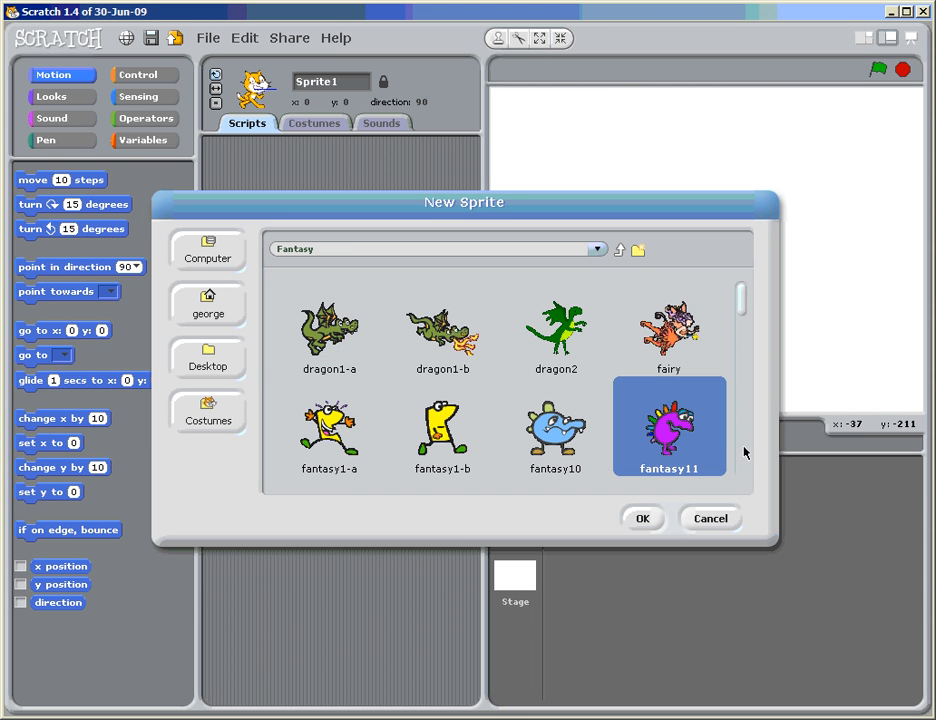
{"action": "scroll", "coordinate": [744, 453], "scroll_direction": "down", "scroll_amount": 1}
{"action": "scroll", "coordinate": [744, 453], "scroll_direction": "down", "scroll_amount": 2}
{"action": "scroll", "coordinate": [736, 326], "scroll_direction": "down", "scroll_amount": 2}
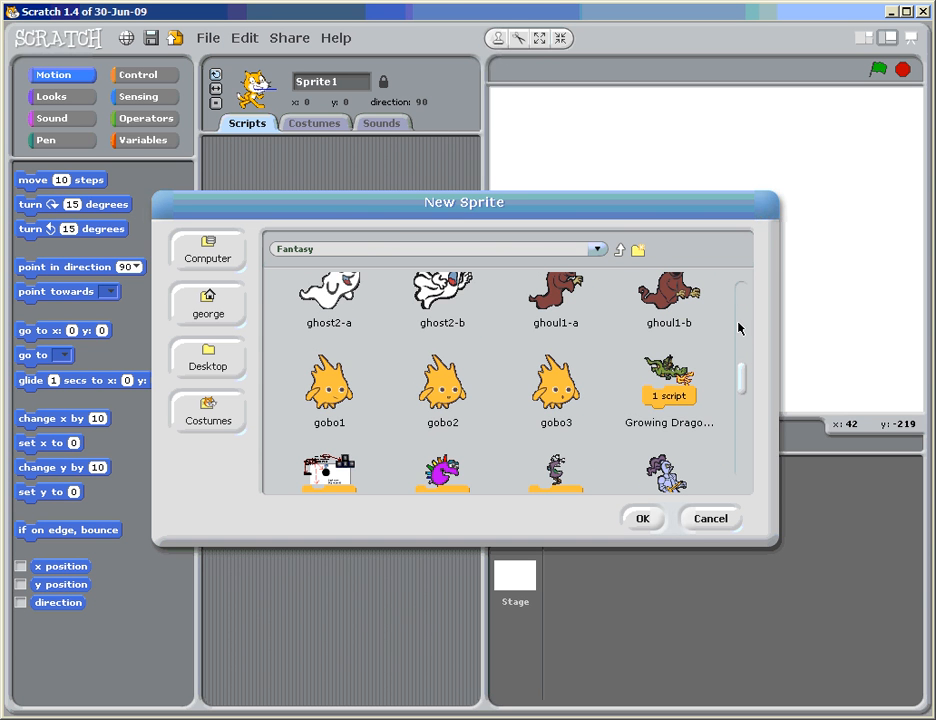
{"action": "scroll", "coordinate": [742, 321], "scroll_direction": "up", "scroll_amount": 2}
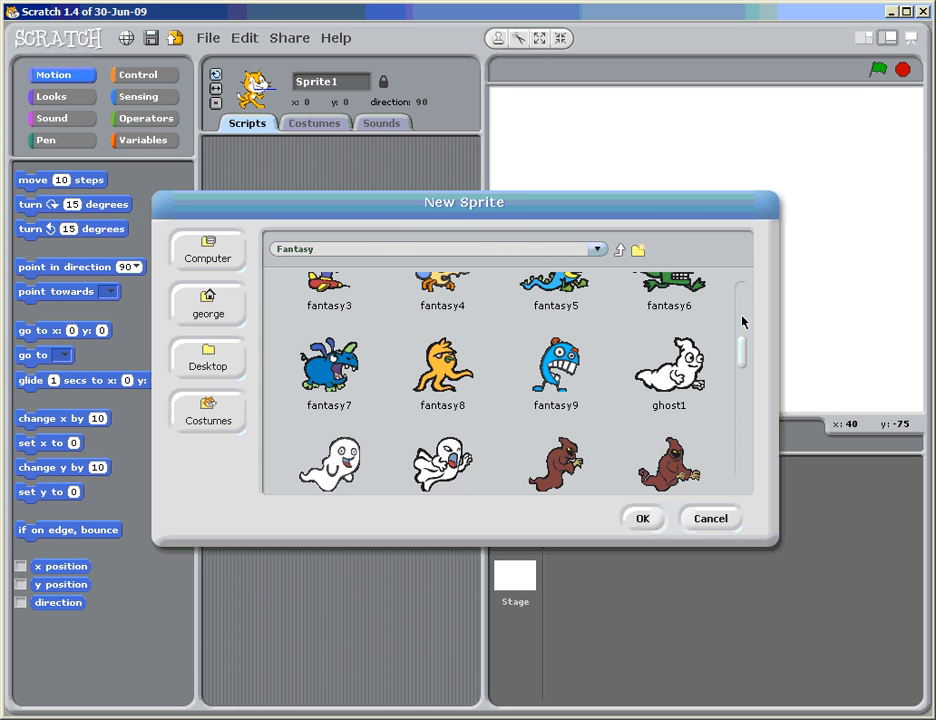
{"action": "scroll", "coordinate": [742, 321], "scroll_direction": "up", "scroll_amount": 2}
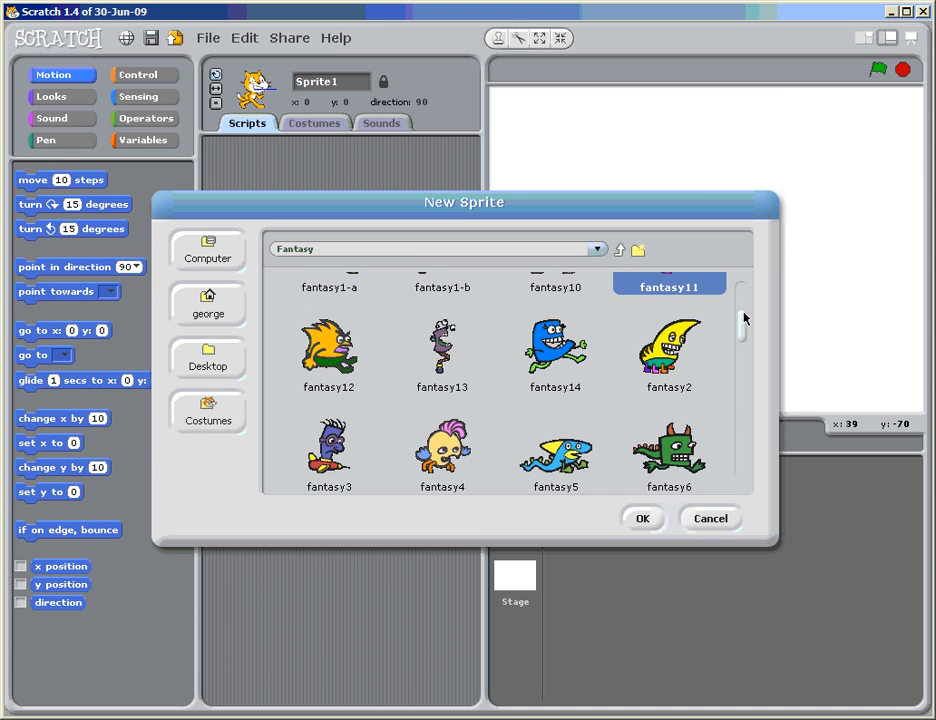
{"action": "scroll", "coordinate": [742, 300], "scroll_direction": "up", "scroll_amount": 1}
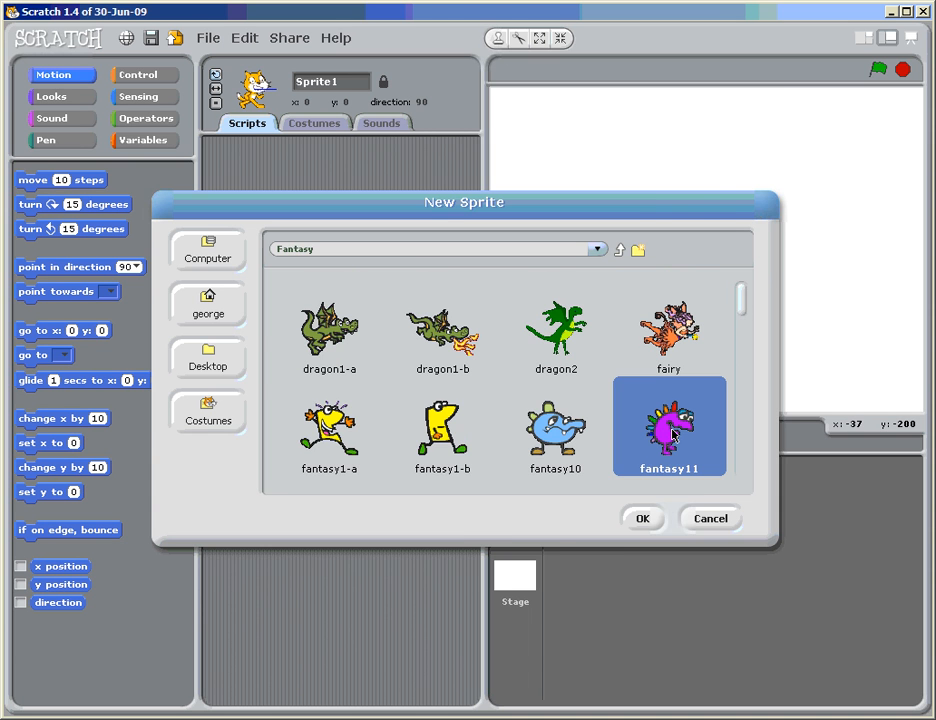
{"action": "double_click", "coordinate": [666, 440]}
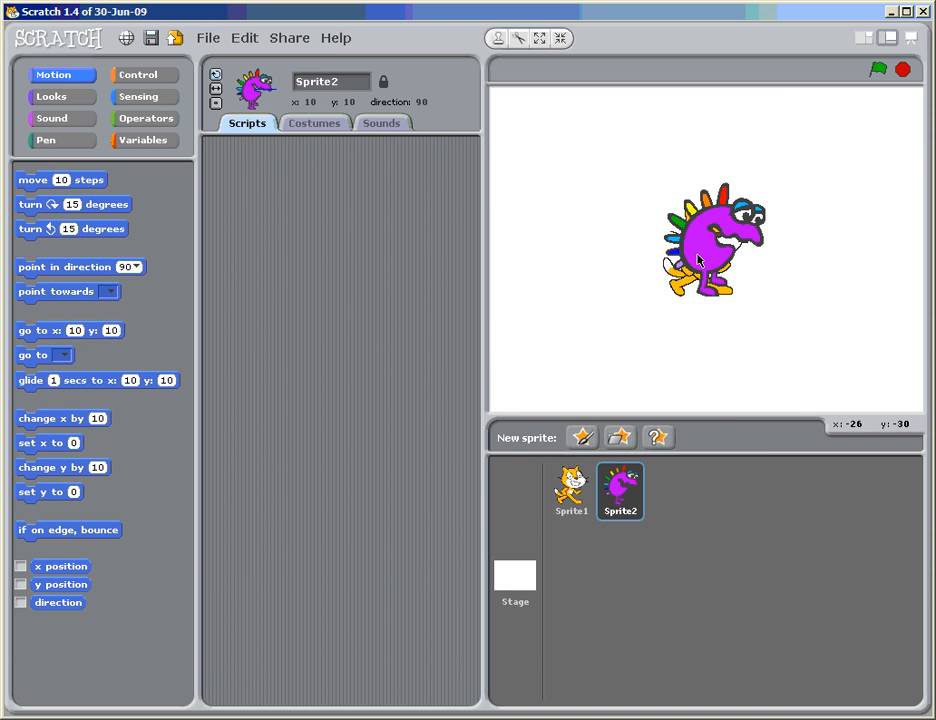
{"action": "left_click_drag", "start_coordinate": [699, 255], "coordinate": [561, 254]}
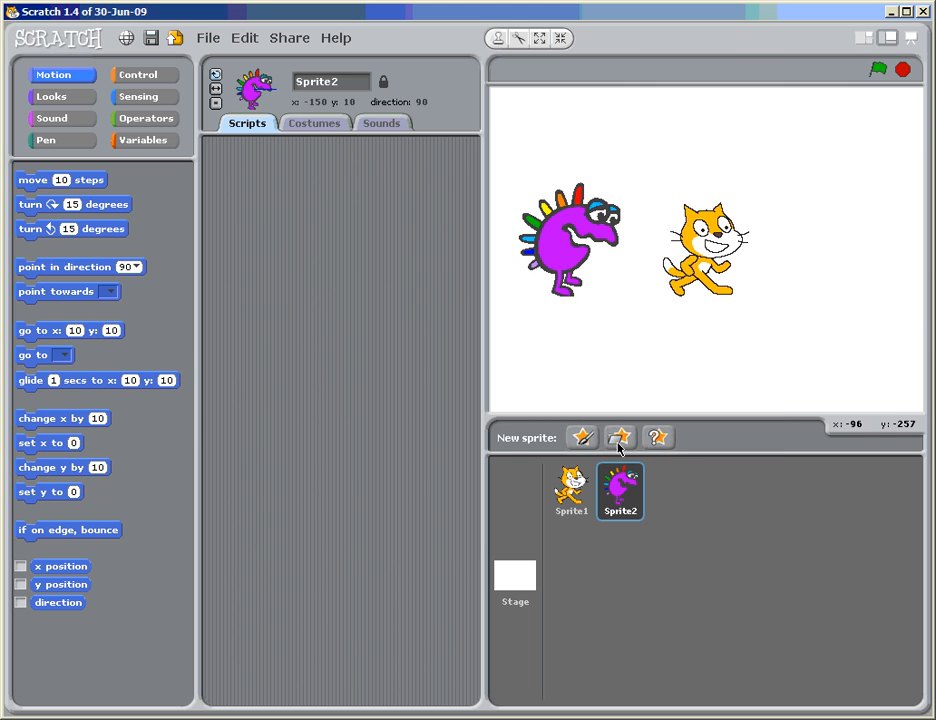
Add the fairy sprite from the Fantasy folder, placed right of the cat at about x 141, y 21, and delete it again.
{"action": "left_click", "coordinate": [619, 443]}
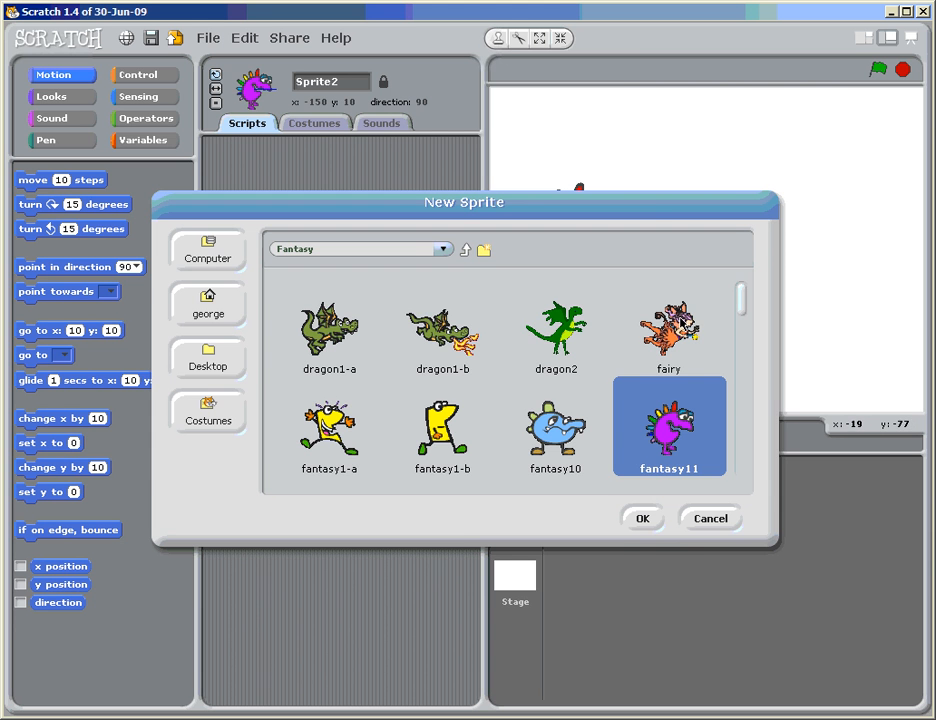
{"action": "left_click", "coordinate": [686, 320]}
{"action": "double_click", "coordinate": [684, 320]}
{"action": "left_click_drag", "start_coordinate": [711, 273], "coordinate": [828, 262]}
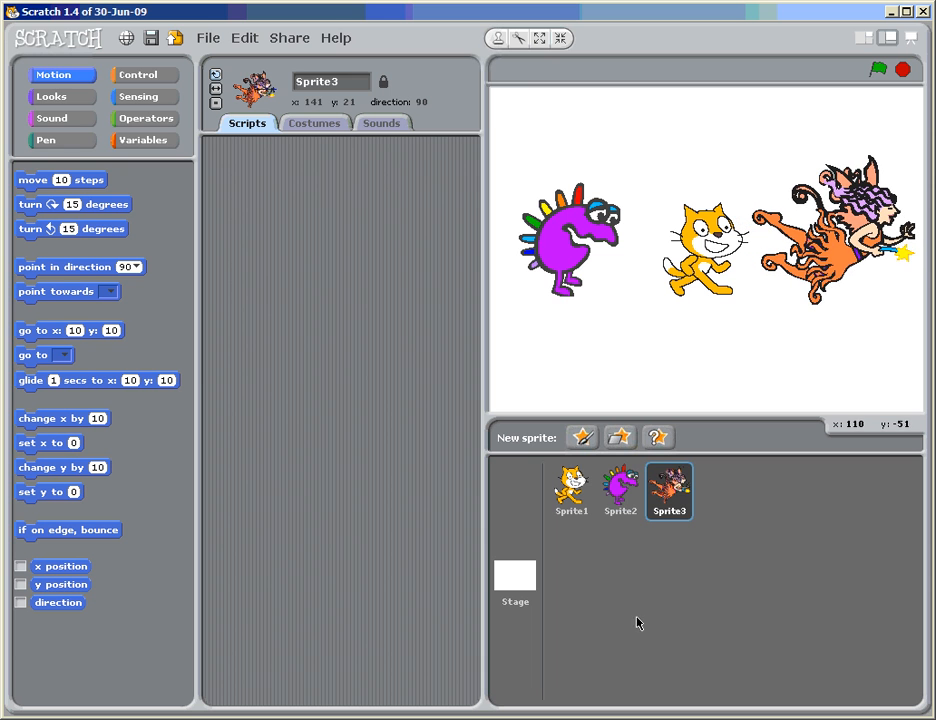
{"action": "right_click", "coordinate": [669, 500]}
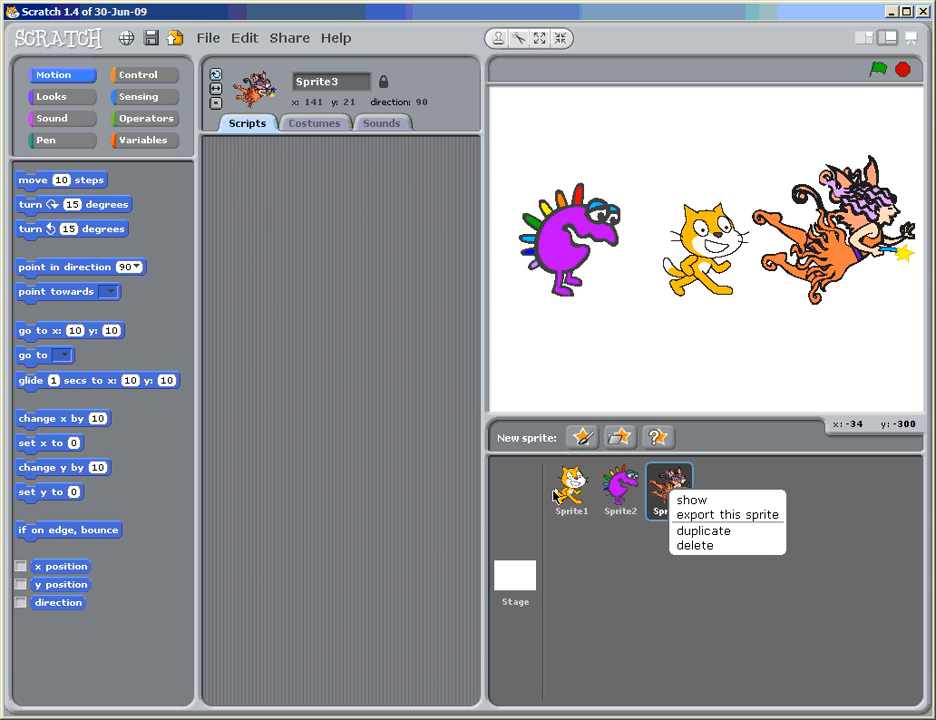
{"action": "left_click", "coordinate": [710, 547]}
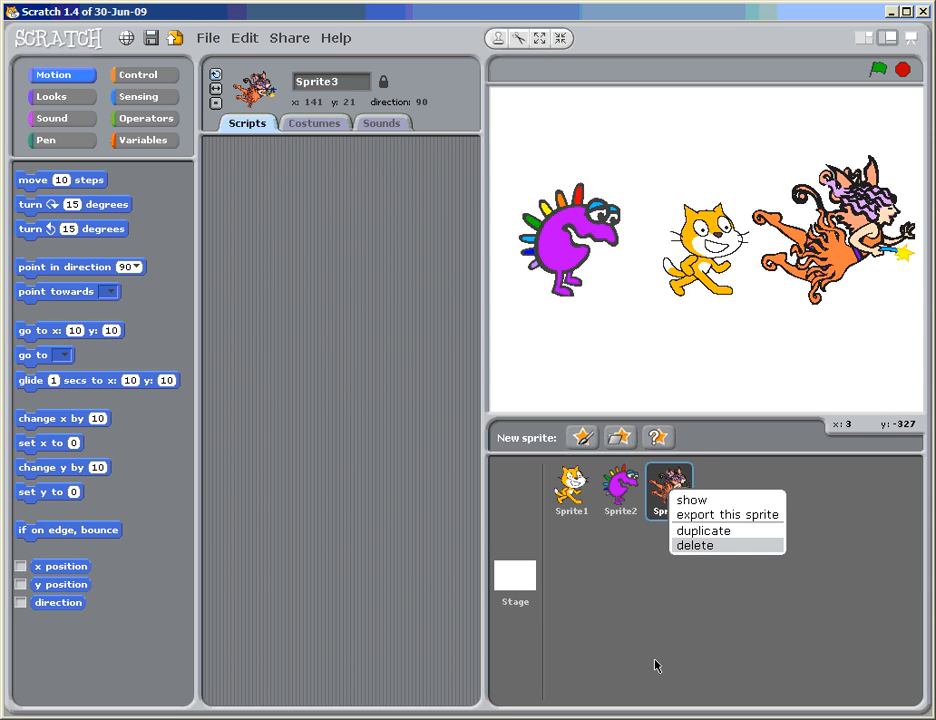
Add the beachball1 and cheesy-puffs sprites from the Things folder, placing the bowl right of the cat at about x 147, y -1.
{"action": "left_click", "coordinate": [621, 438]}
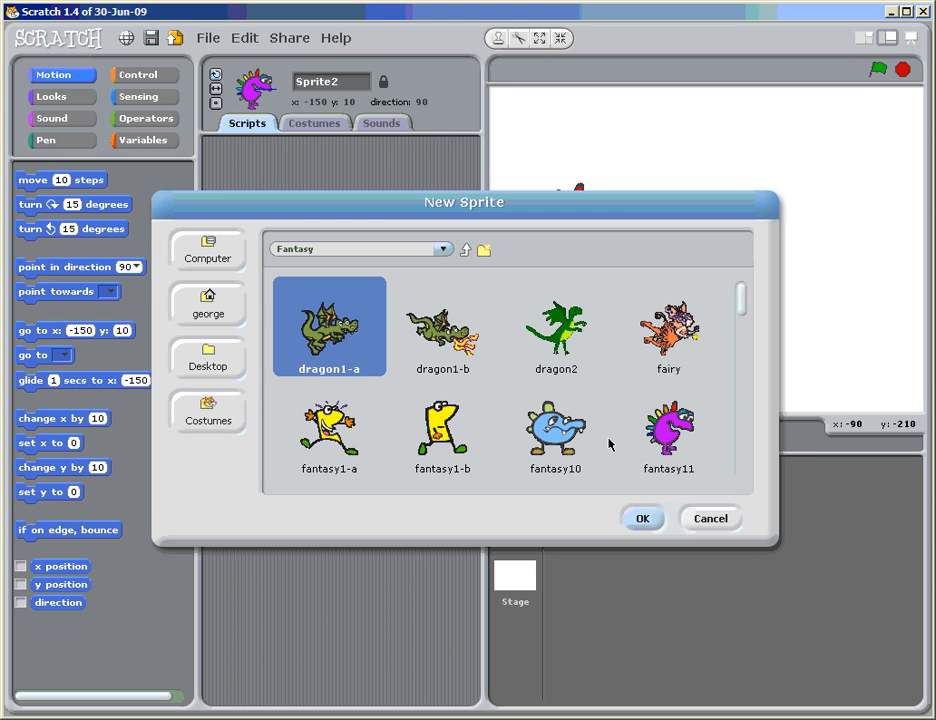
{"action": "left_click", "coordinate": [465, 250]}
{"action": "double_click", "coordinate": [334, 432]}
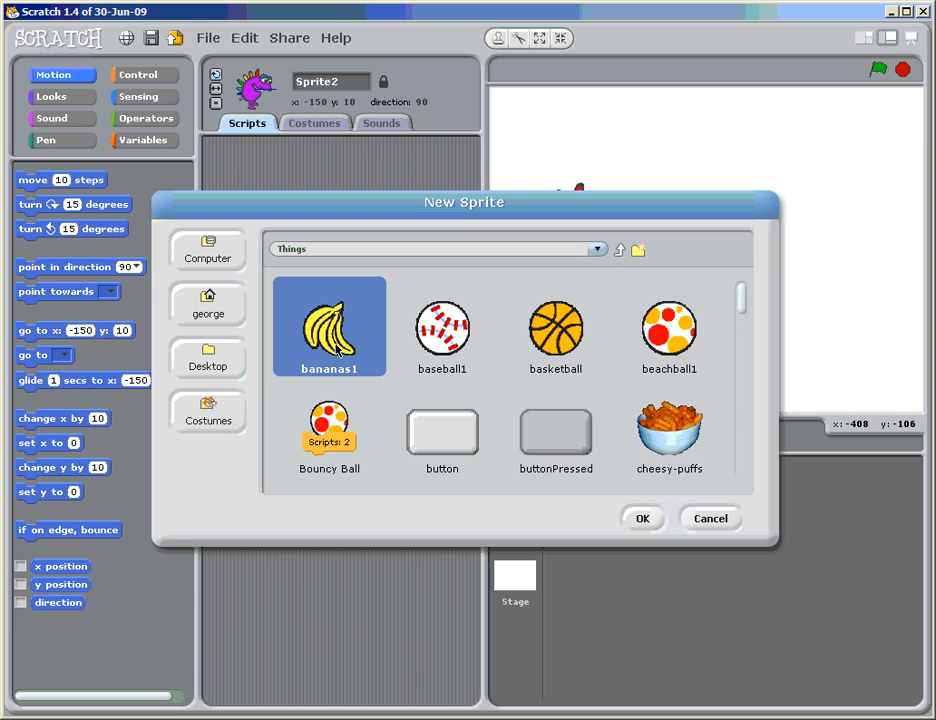
{"action": "left_click", "coordinate": [547, 370]}
{"action": "left_click", "coordinate": [678, 457]}
{"action": "double_click", "coordinate": [671, 442]}
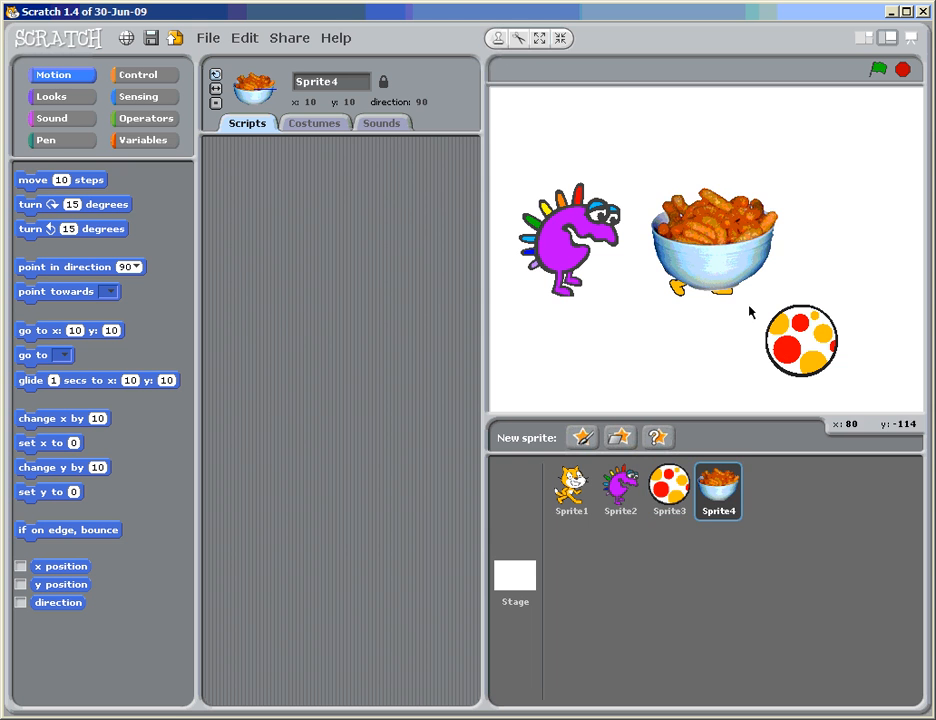
{"action": "left_click_drag", "start_coordinate": [721, 261], "coordinate": [842, 266]}
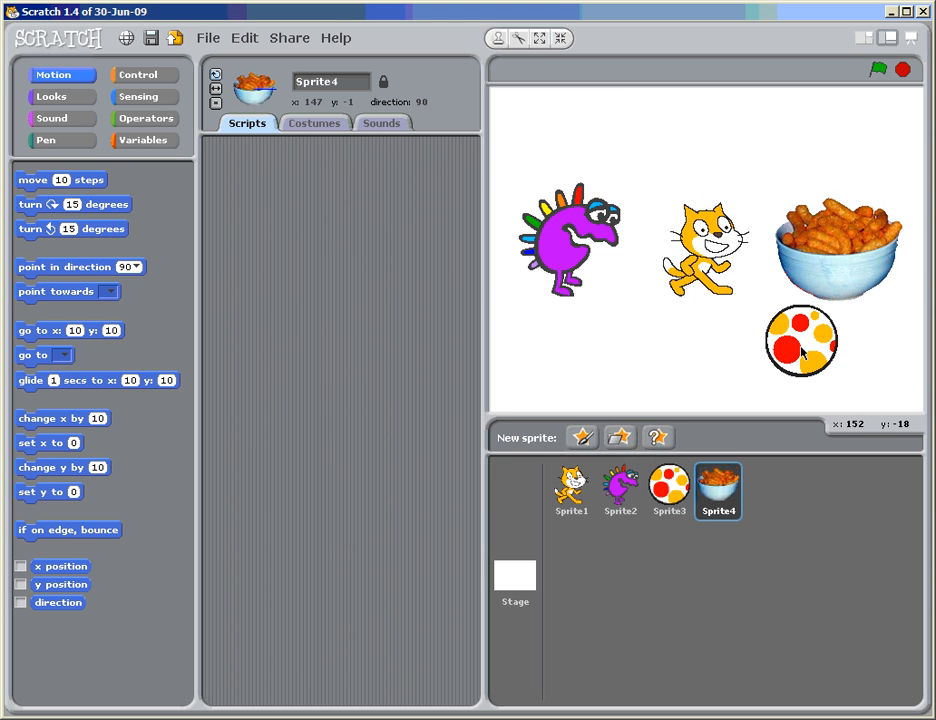
Delete the beach ball sprite from the project.
{"action": "right_click", "coordinate": [667, 492]}
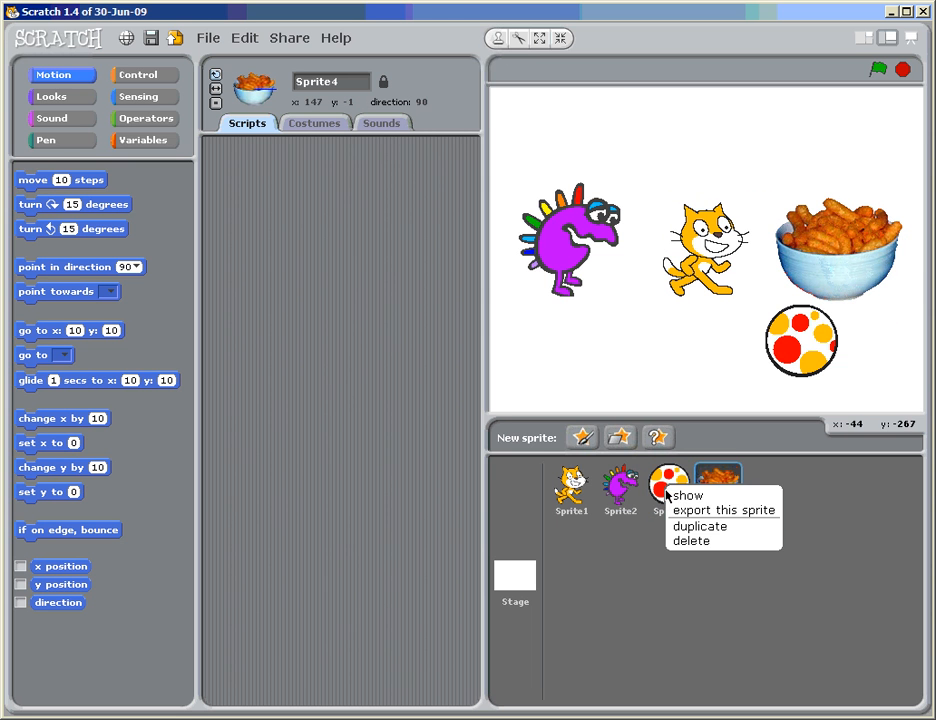
{"action": "left_click", "coordinate": [686, 541]}
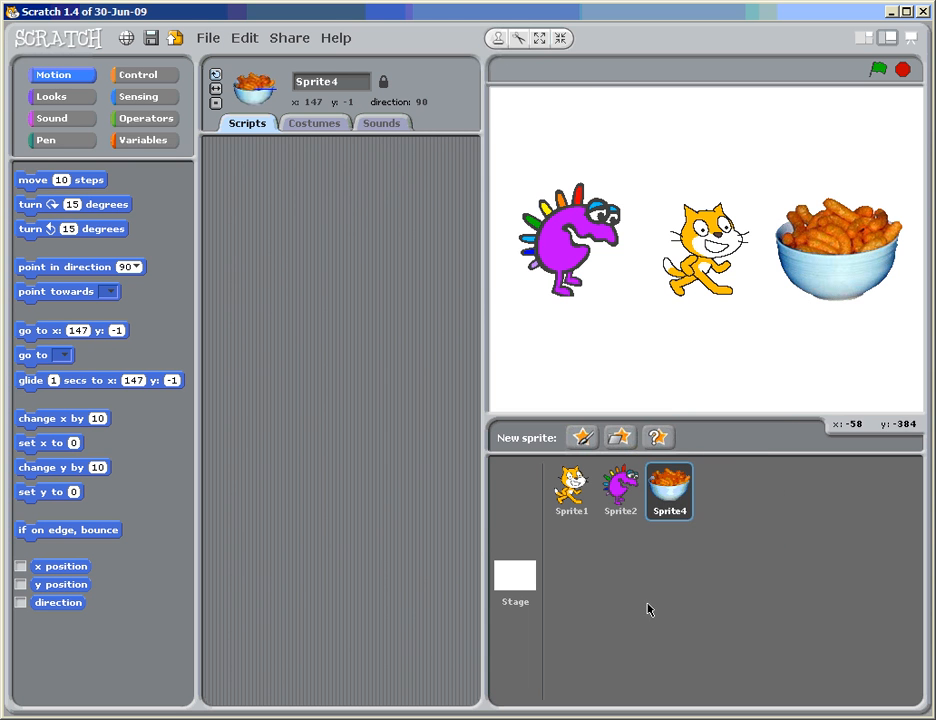
{"action": "left_click", "coordinate": [620, 434]}
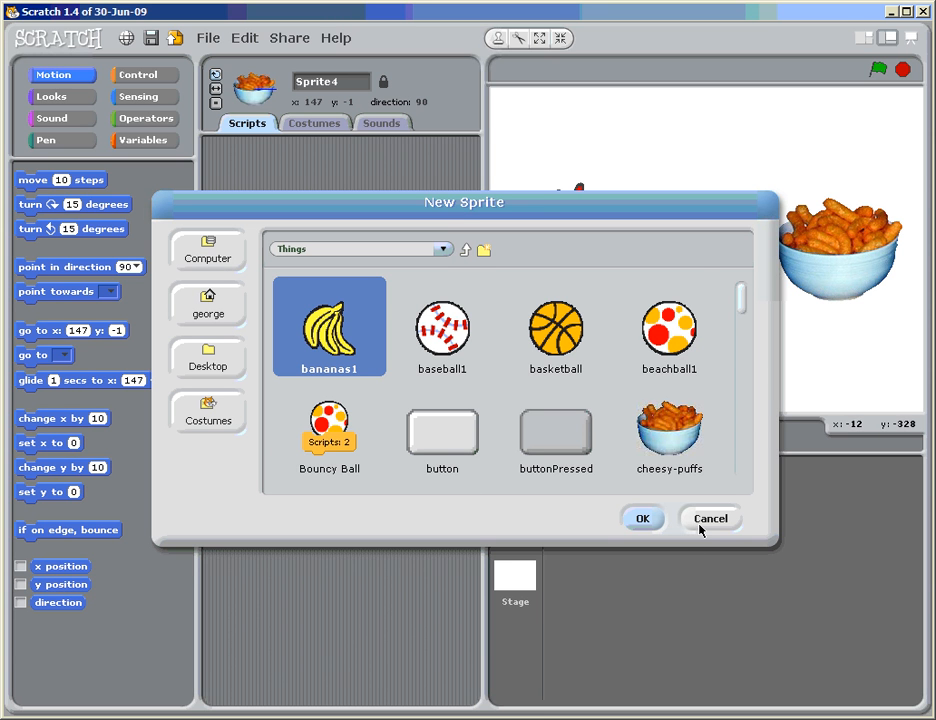
{"action": "key", "text": "Escape"}
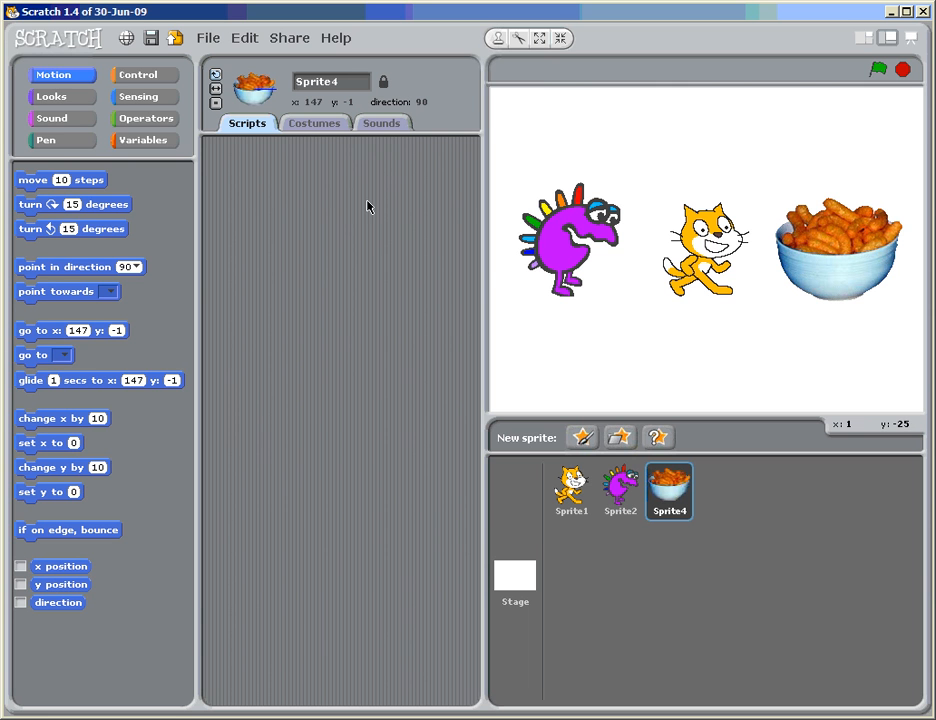
Add a move 10 steps block to the cheesy-puffs sprite's scripts and run it five times.
{"action": "left_click_drag", "start_coordinate": [60, 183], "coordinate": [340, 221]}
{"action": "left_click", "coordinate": [341, 216]}
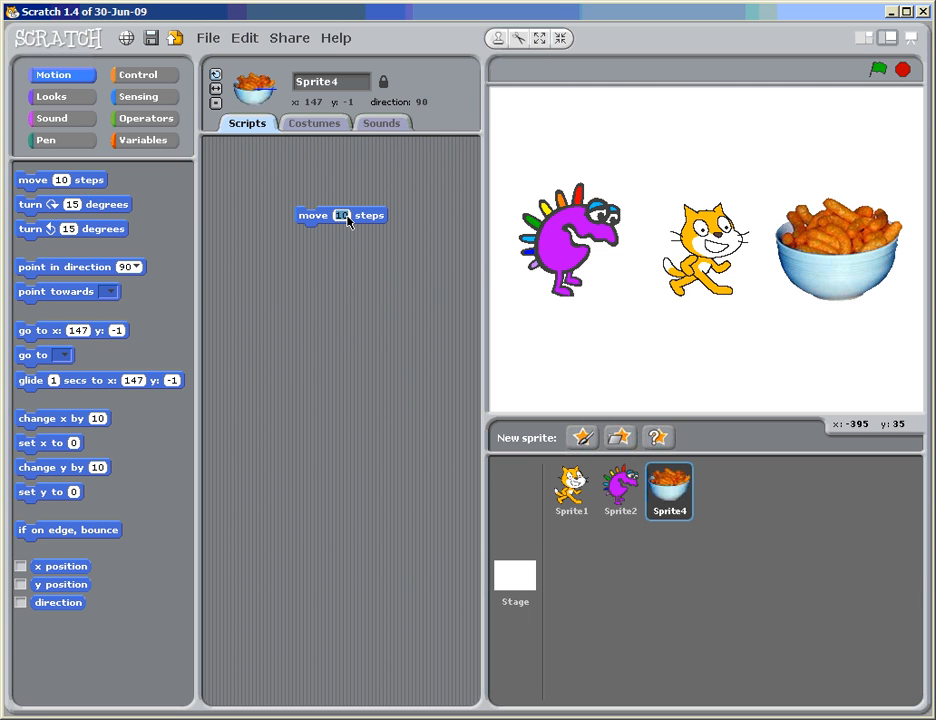
{"action": "left_click", "coordinate": [490, 262]}
{"action": "left_click", "coordinate": [319, 219]}
{"action": "left_click", "coordinate": [318, 220]}
{"action": "left_click", "coordinate": [317, 221]}
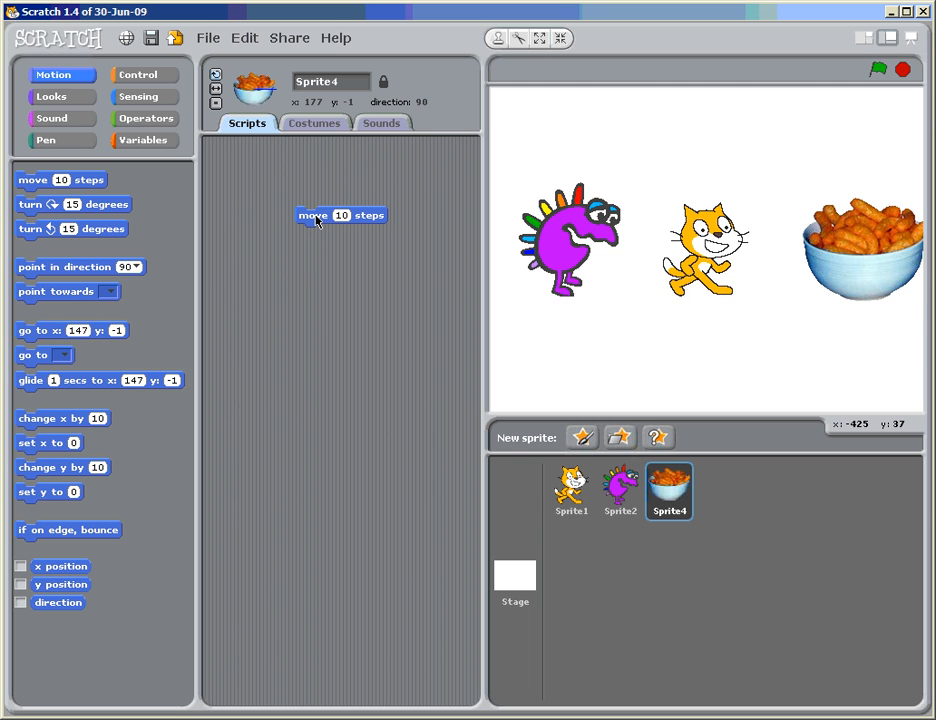
{"action": "left_click", "coordinate": [317, 221]}
{"action": "left_click", "coordinate": [317, 221]}
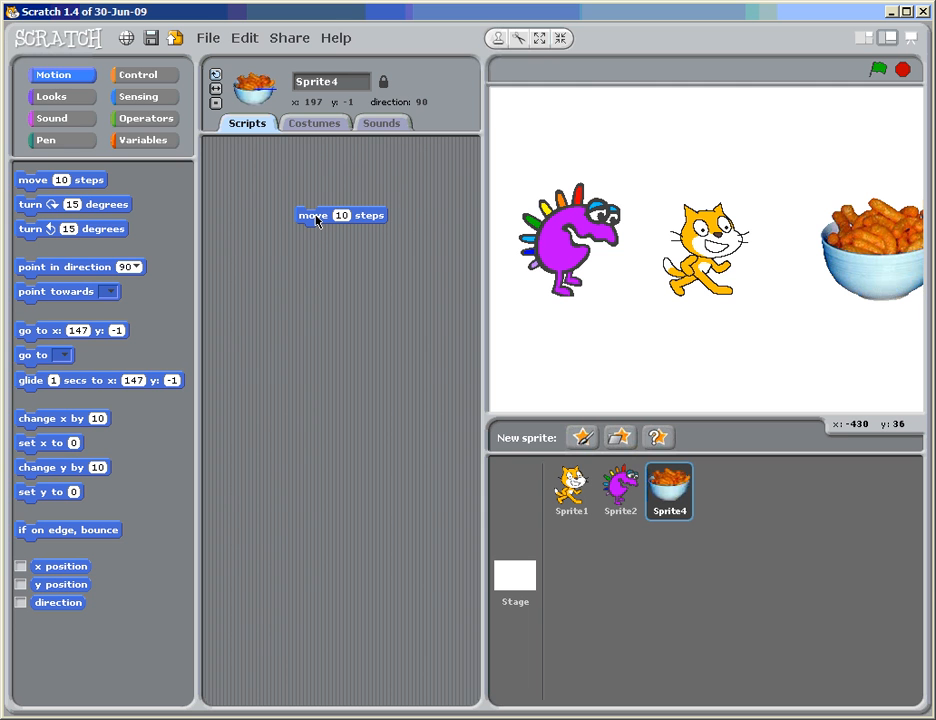
Compare the cat's two costumes by alternating between costume1 and costume2, finishing on costume1, and return to its scripts.
{"action": "left_click", "coordinate": [332, 126]}
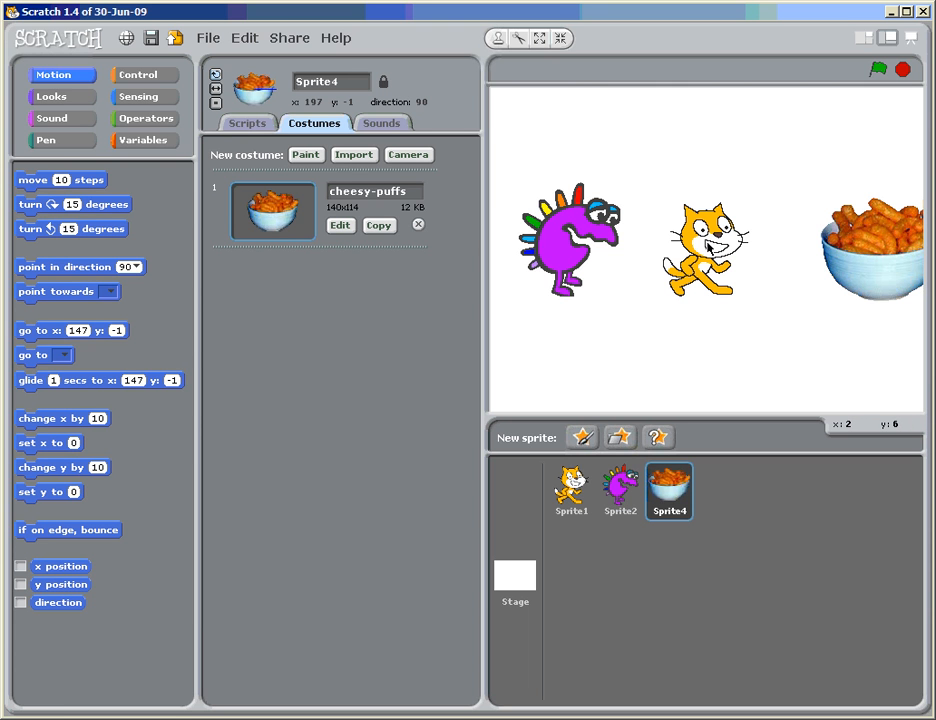
{"action": "left_click", "coordinate": [567, 497]}
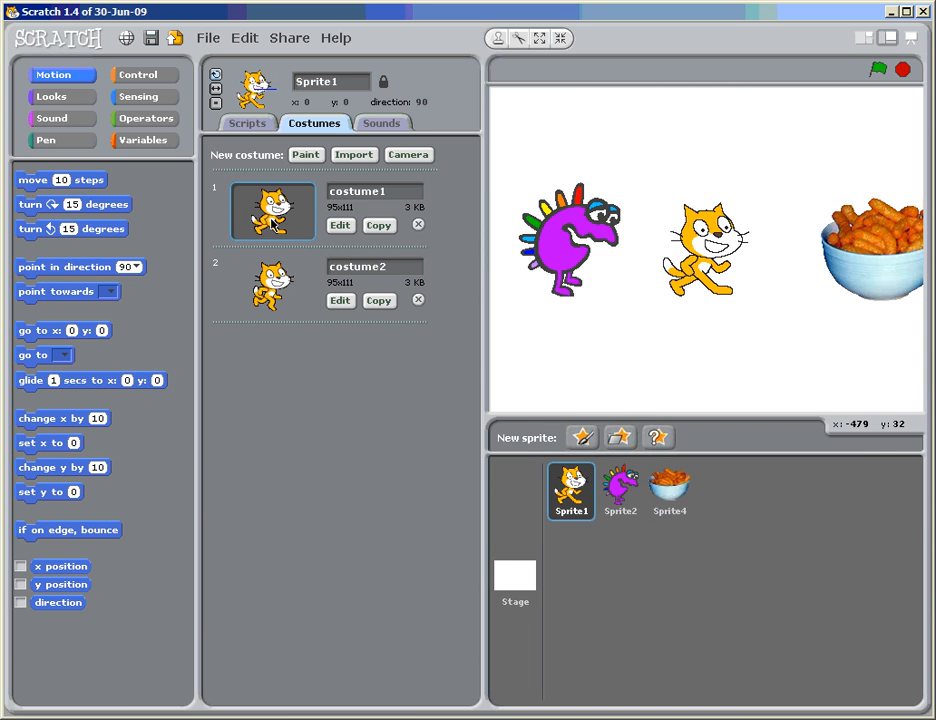
{"action": "left_click", "coordinate": [274, 287]}
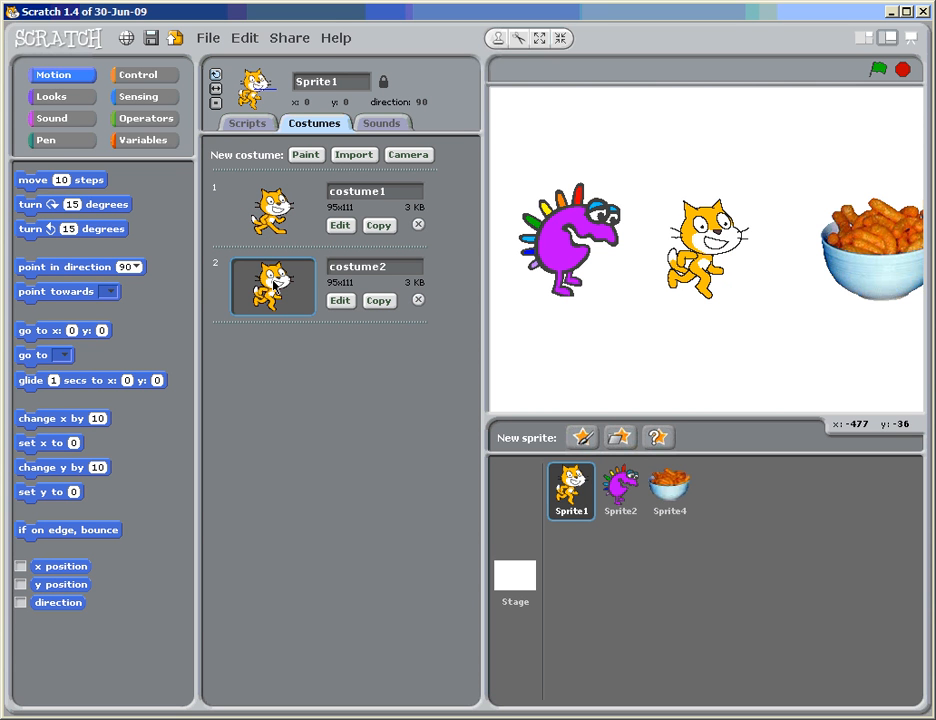
{"action": "left_click", "coordinate": [275, 208]}
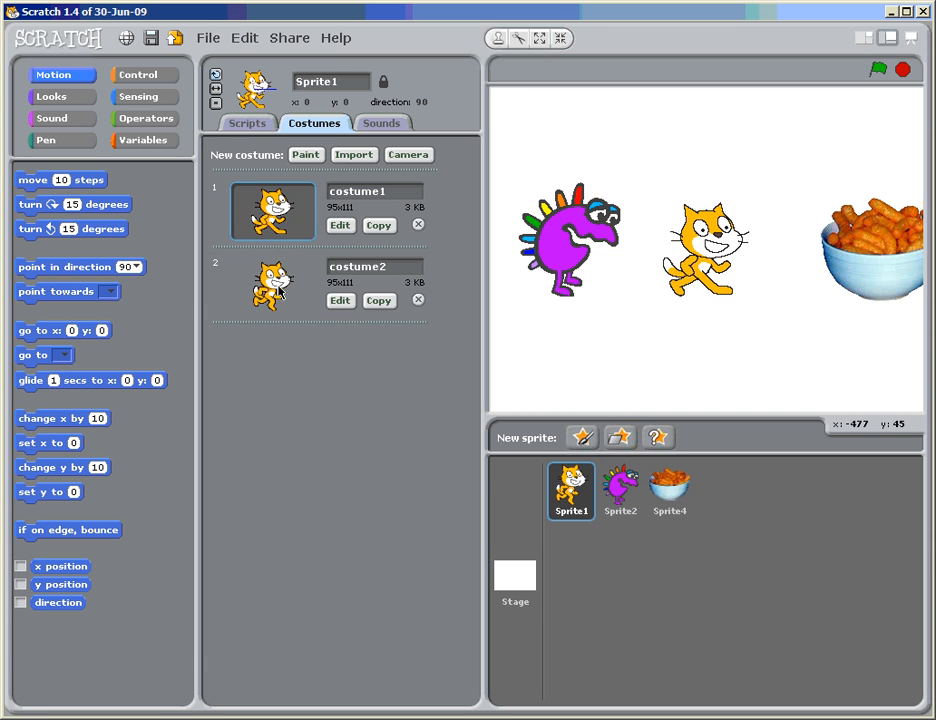
{"action": "left_click", "coordinate": [280, 300]}
{"action": "left_click", "coordinate": [275, 208]}
{"action": "left_click", "coordinate": [280, 300]}
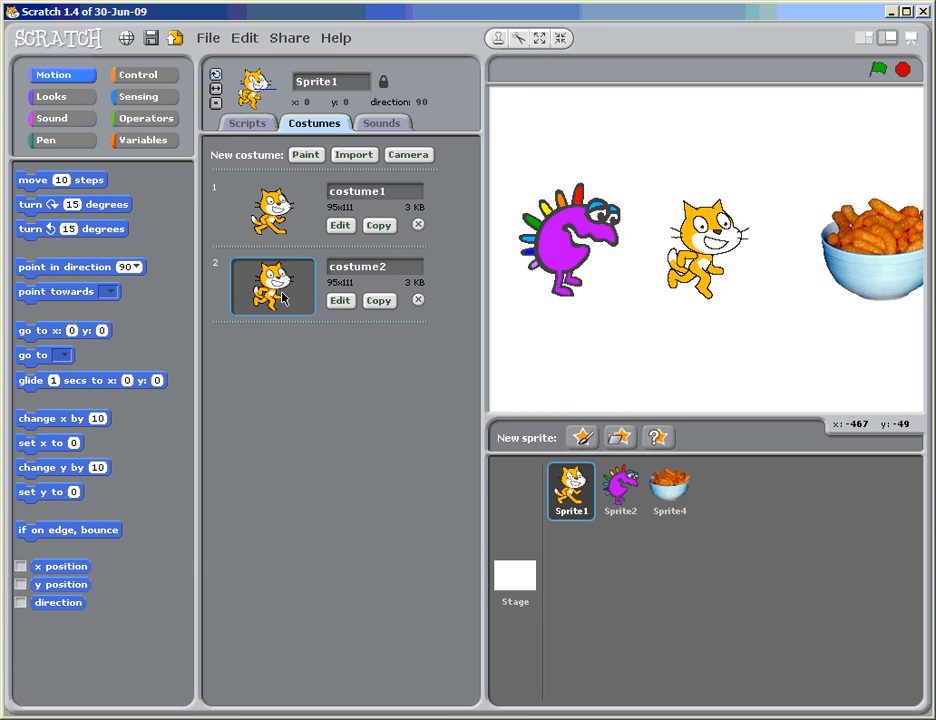
{"action": "left_click", "coordinate": [275, 208]}
{"action": "left_click", "coordinate": [280, 300]}
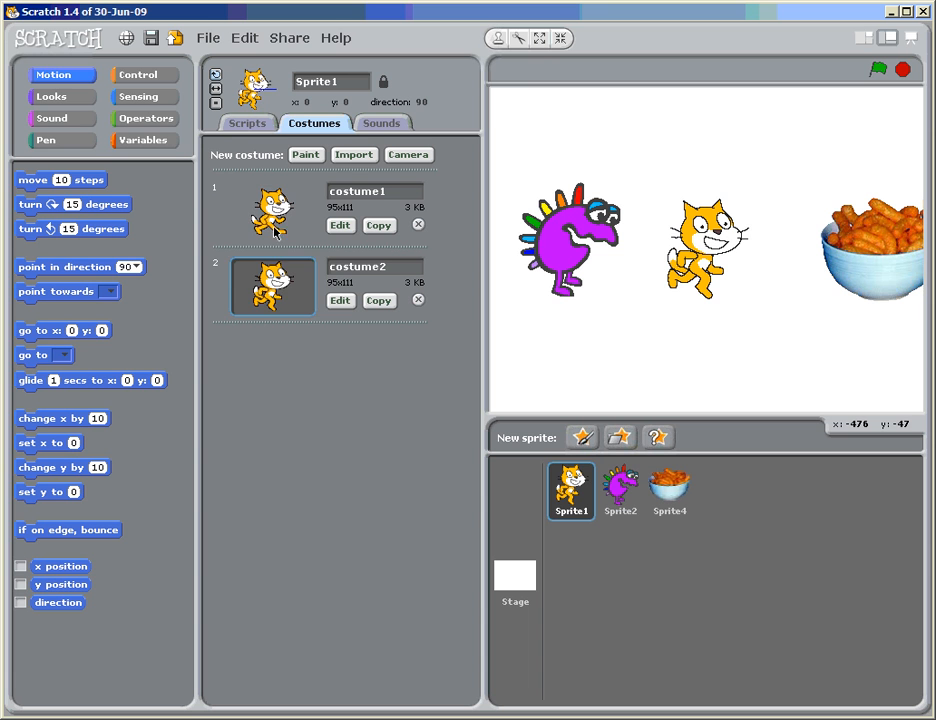
{"action": "left_click", "coordinate": [275, 212]}
{"action": "left_click", "coordinate": [278, 288]}
{"action": "left_click", "coordinate": [275, 215]}
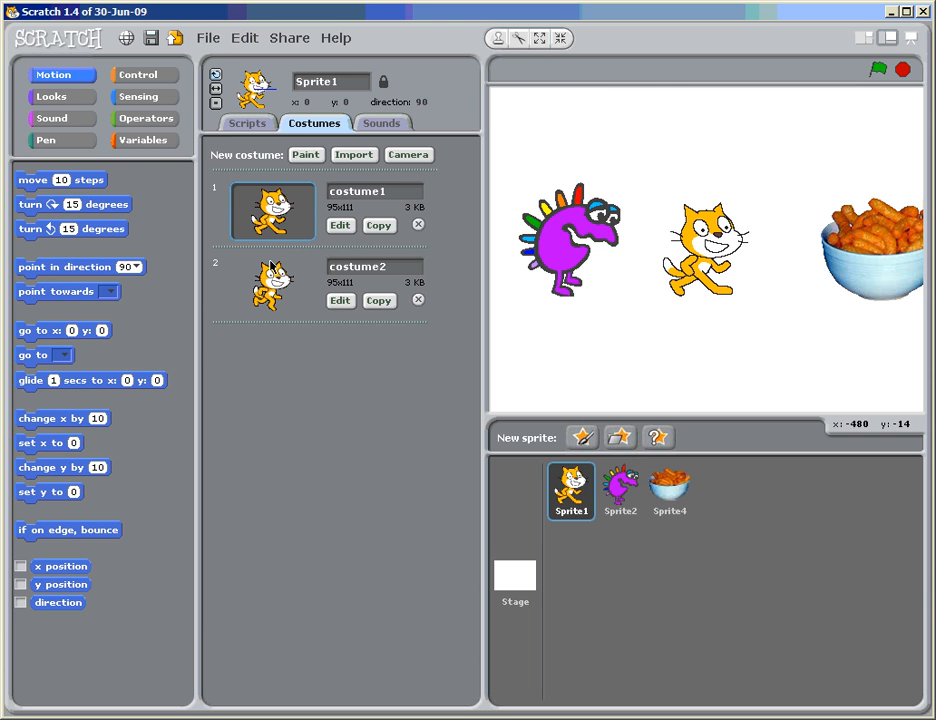
{"action": "left_click", "coordinate": [245, 124]}
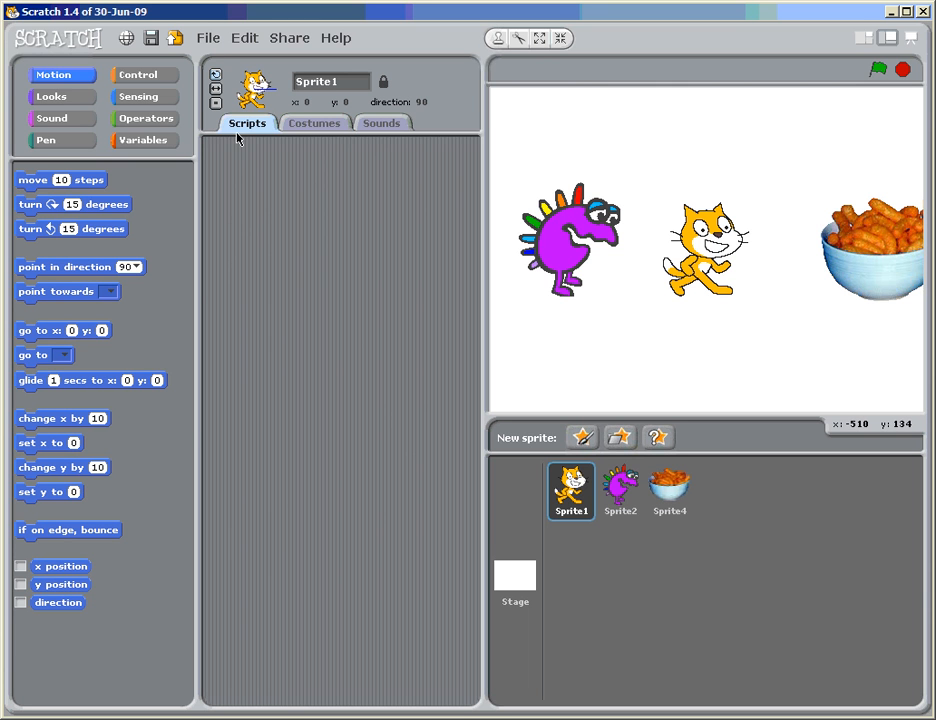